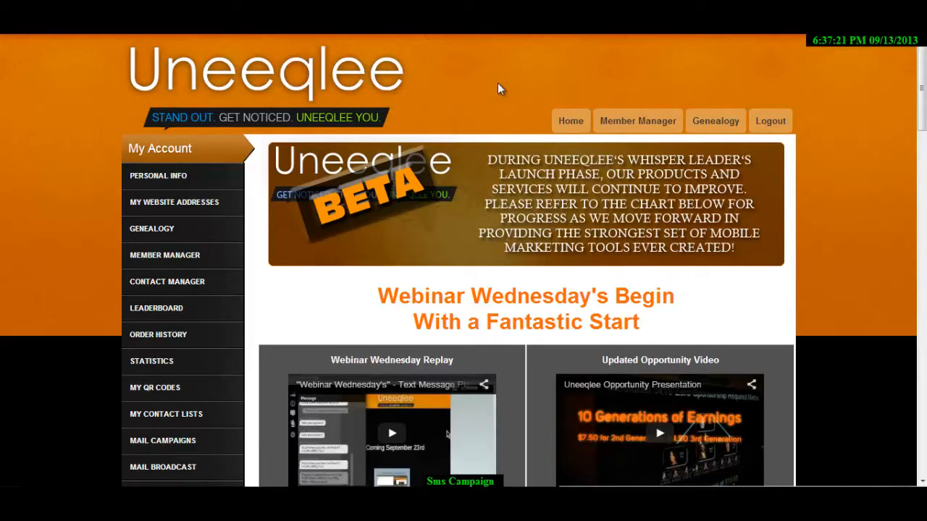
Step: Open the SMS campaigns list and start adding a phone campaign
scroll(498, 84, down, 3)
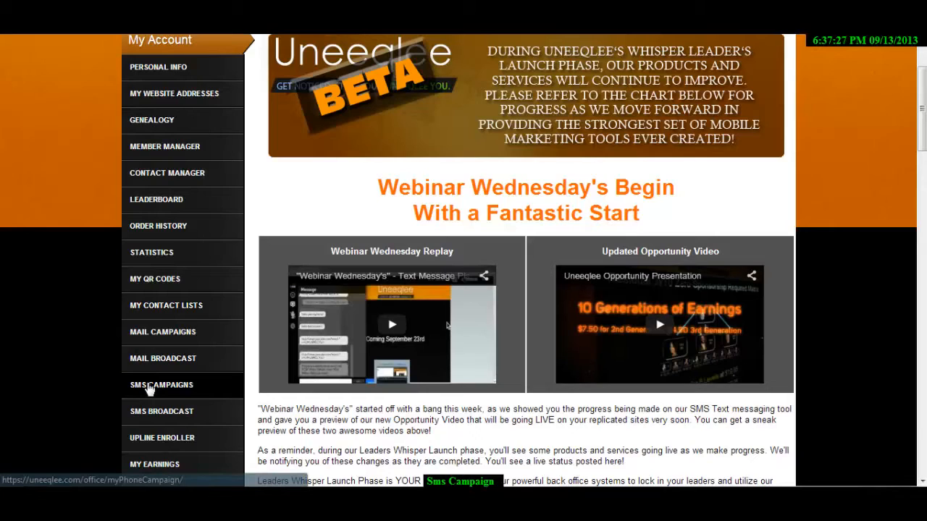
click(148, 388)
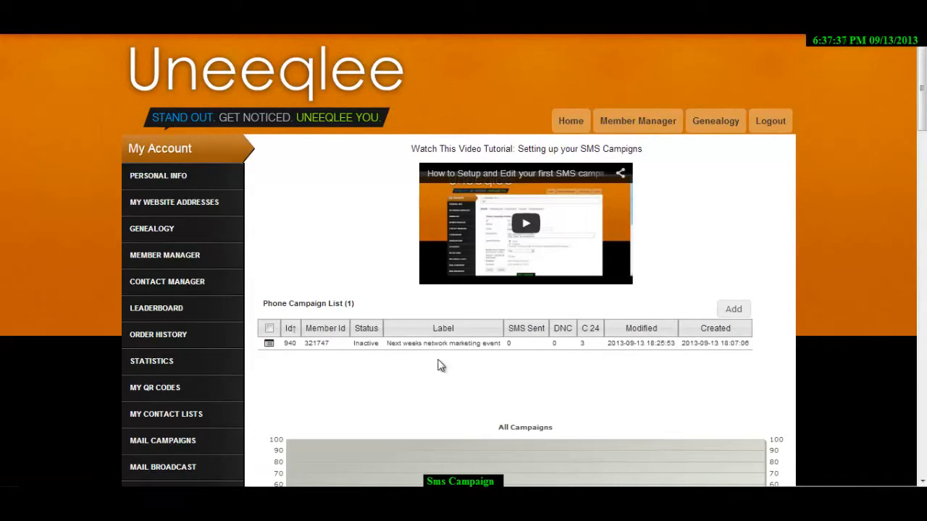
click(735, 310)
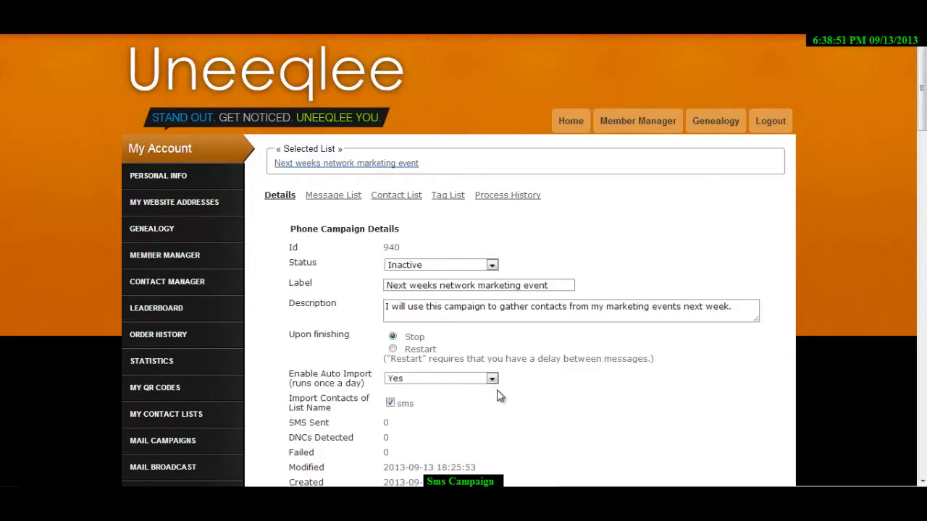
Step: Keep Enable Auto Import at Yes for the "Next weeks network marketing event" campaign and save its details
scroll(498, 395, down, 1)
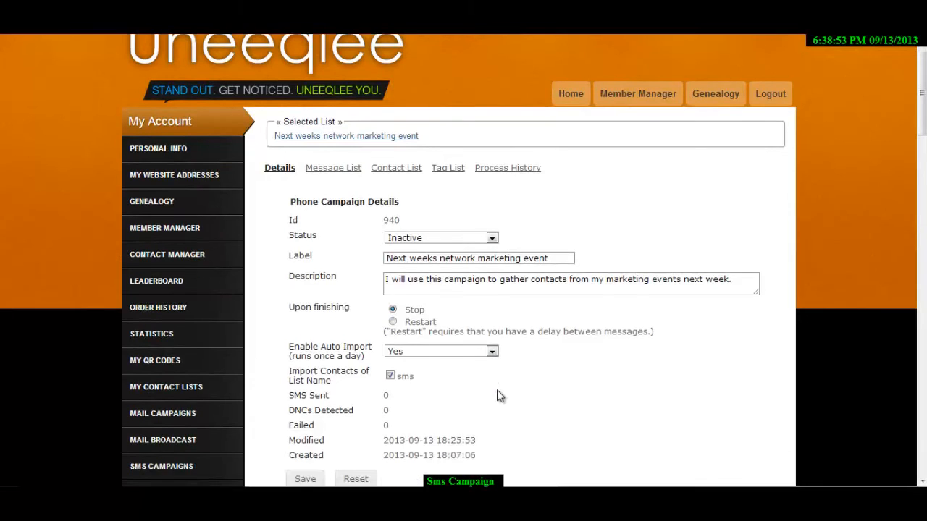
click(492, 326)
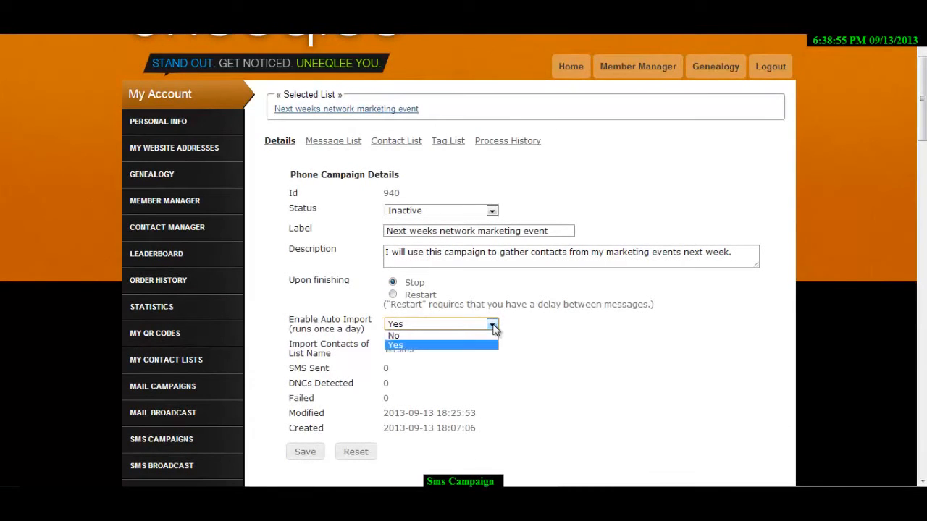
click(493, 326)
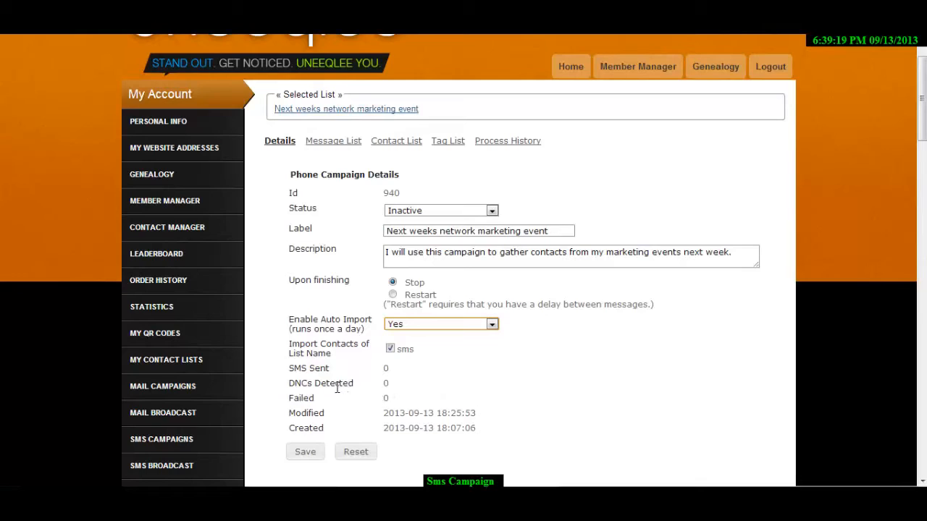
click(305, 452)
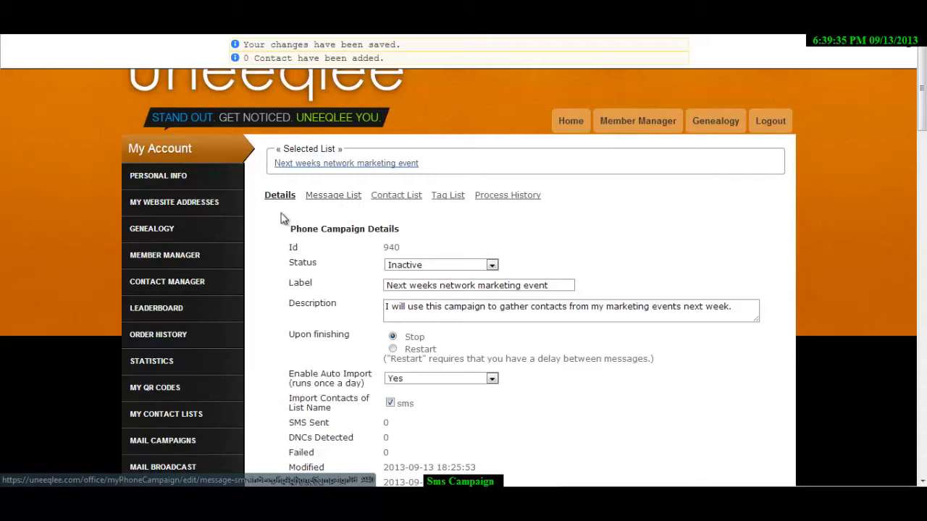
Step: Start a new message in the campaign's message list and set its type to Opt-In
click(328, 197)
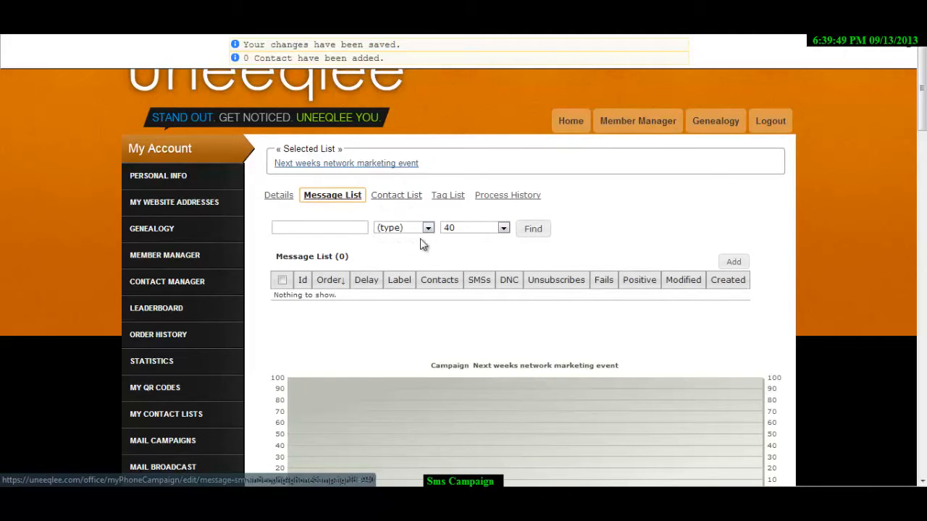
click(727, 262)
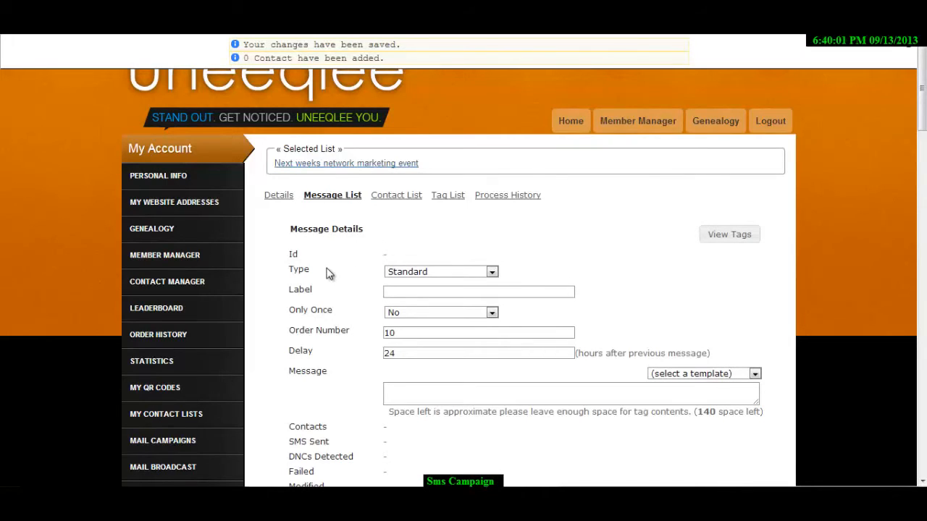
click(492, 274)
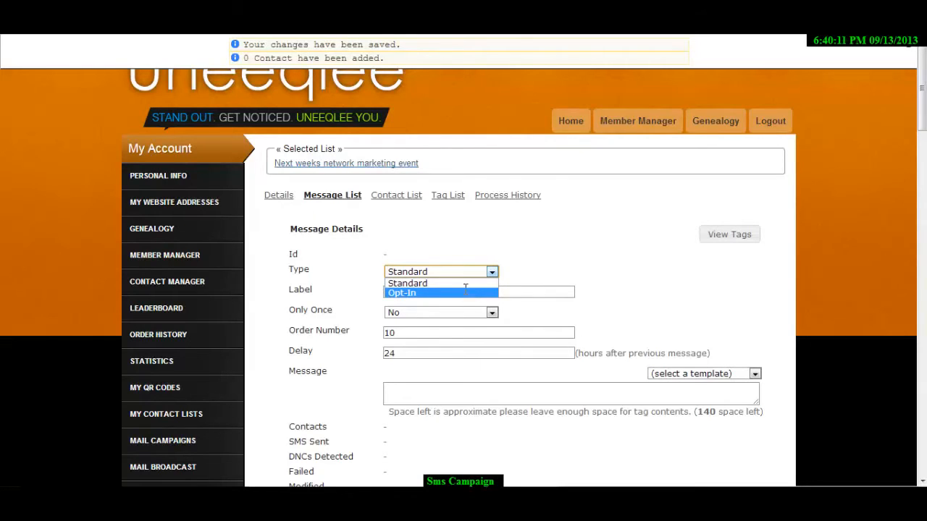
click(466, 292)
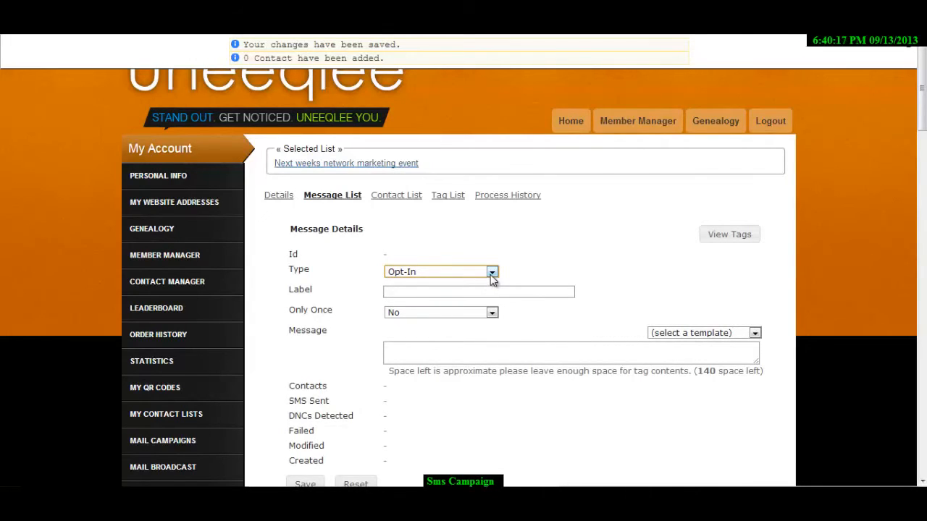
Step: Switch the new message's type to Standard and back to Opt-In
click(492, 273)
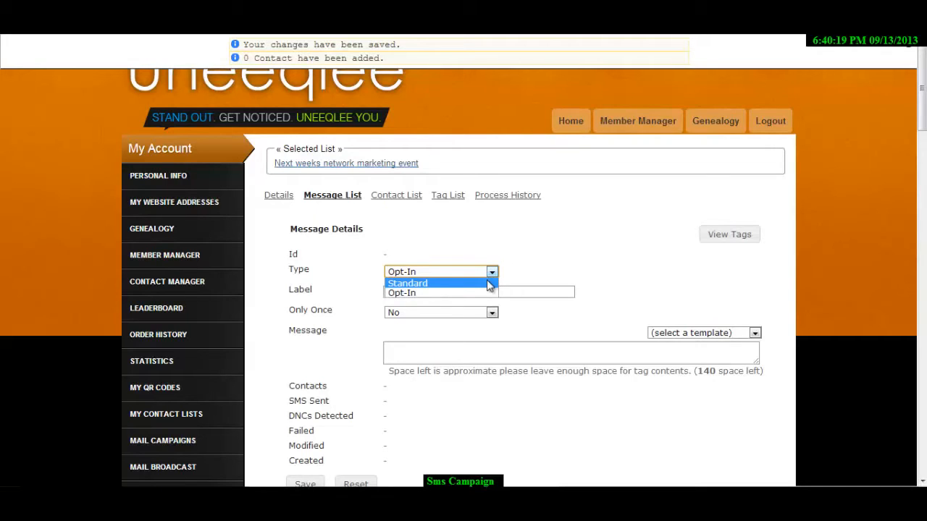
click(490, 283)
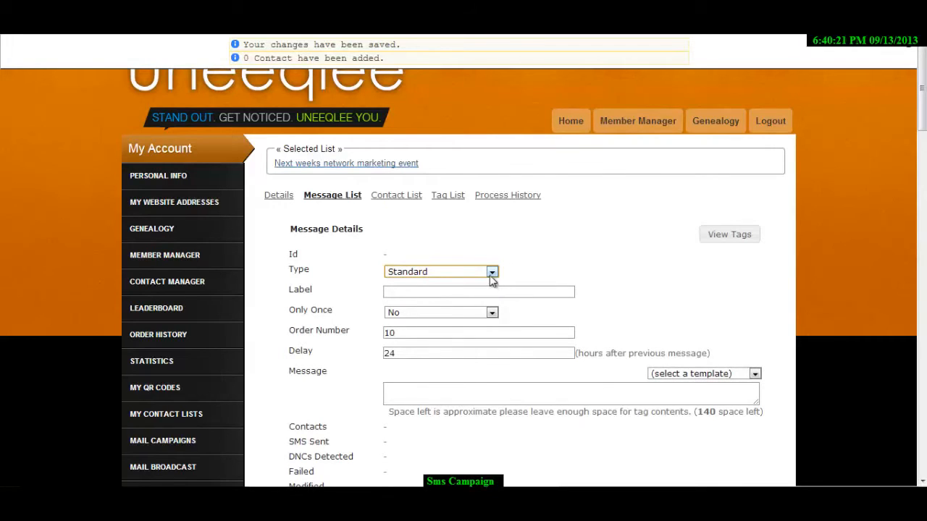
click(492, 275)
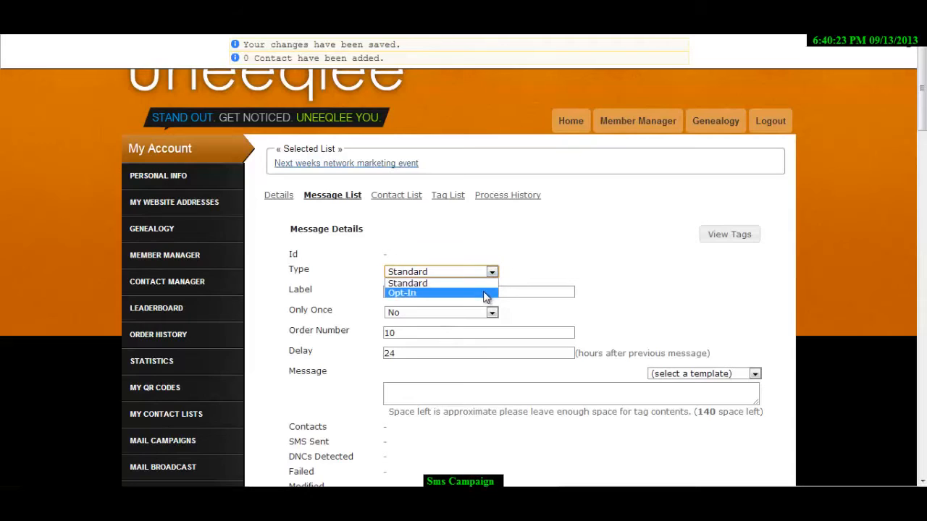
click(484, 293)
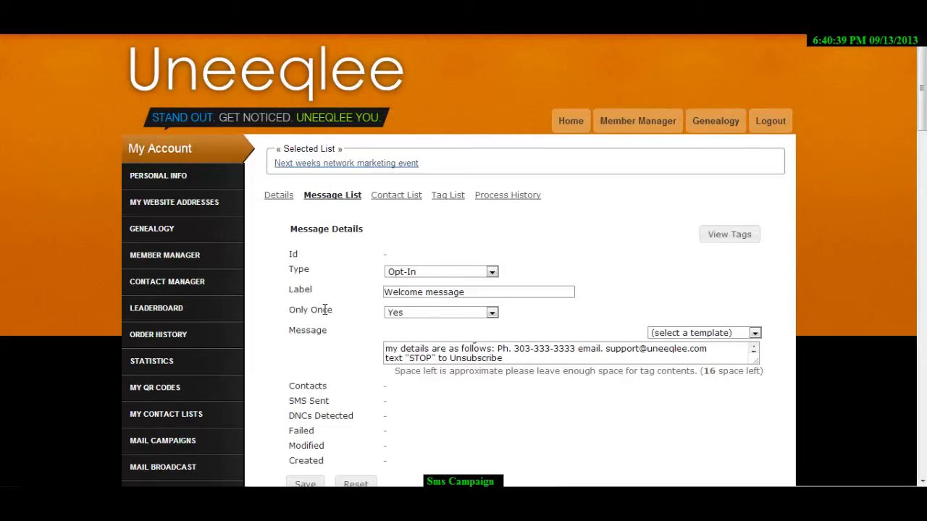
Step: Keep Only Once at Yes for the opt-in "Welcome message", review its text and save it
click(492, 316)
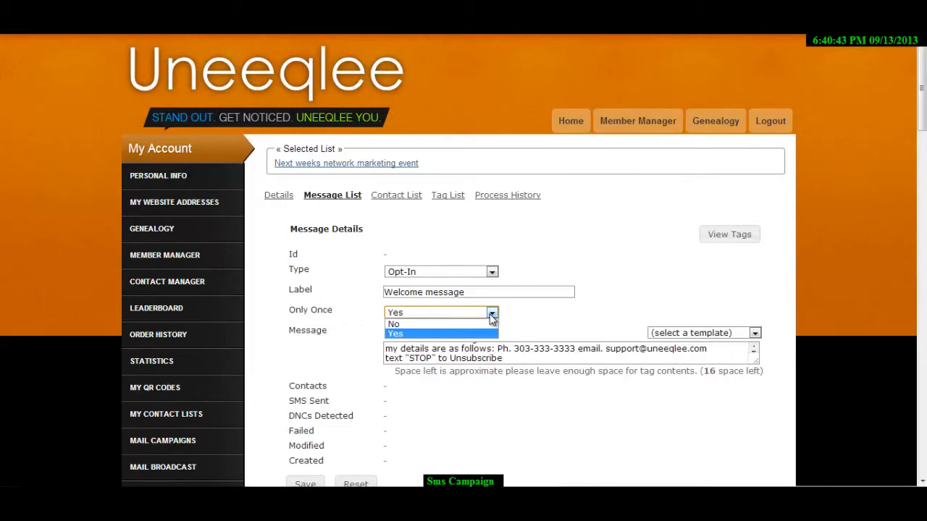
click(492, 315)
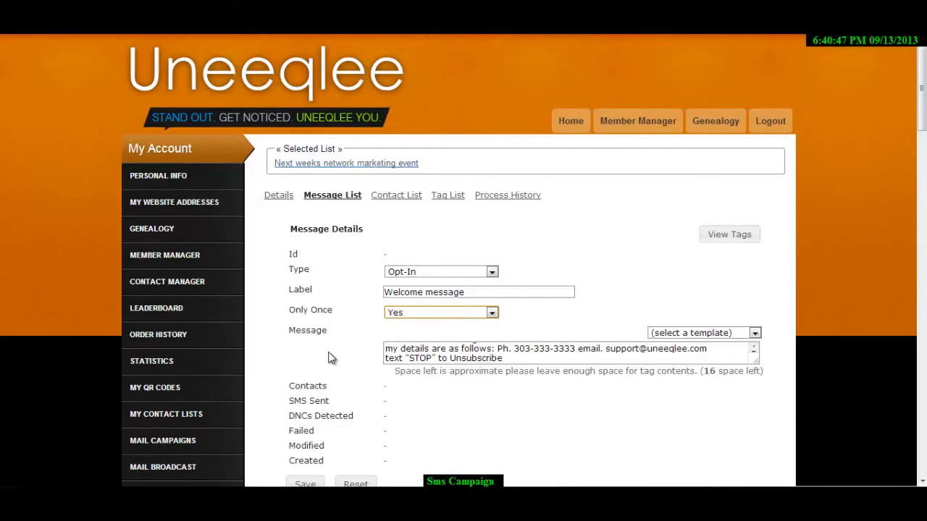
click(398, 351)
scroll(398, 351, up, 1)
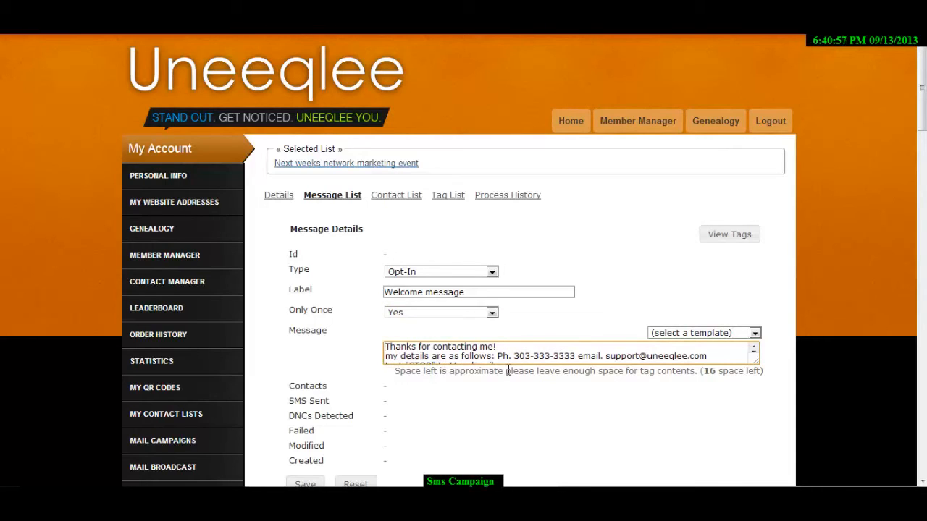
key(Down)
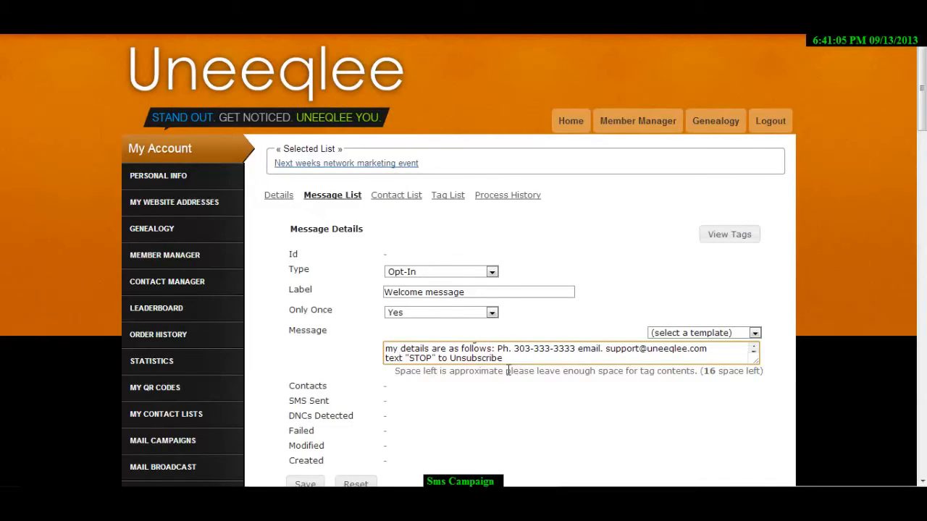
click(476, 421)
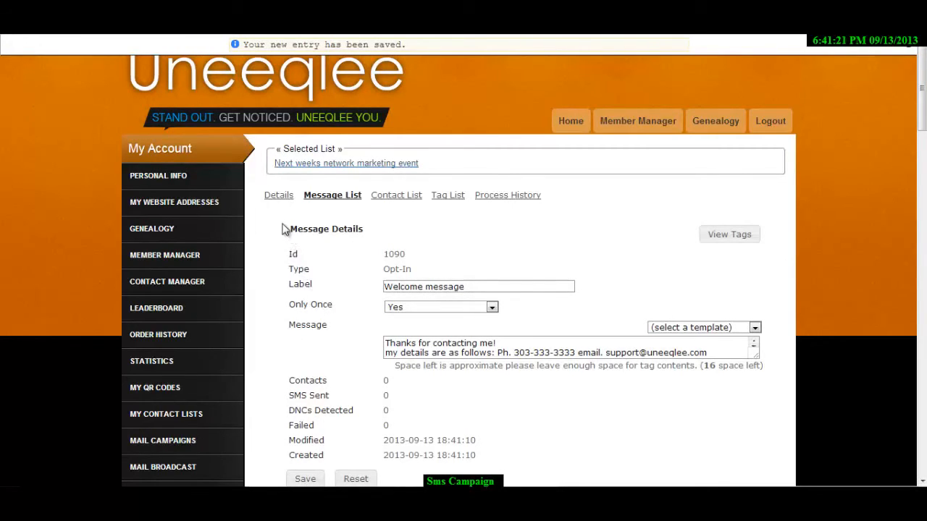
Step: Set the campaign's status to Active in its details and save the change
click(274, 196)
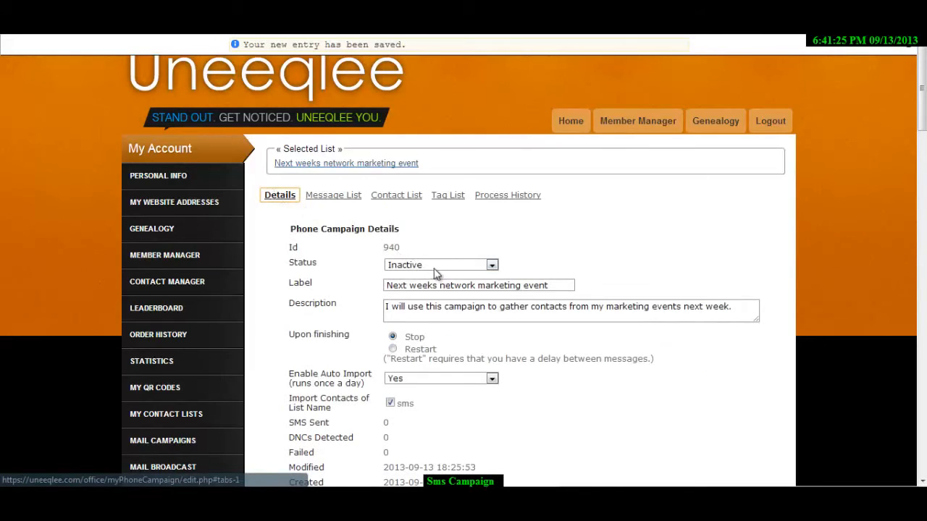
click(492, 266)
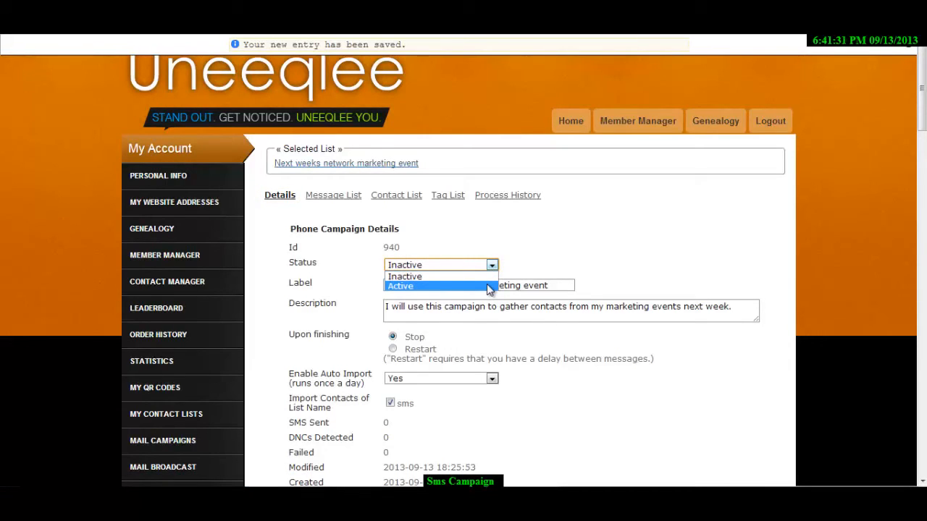
click(489, 288)
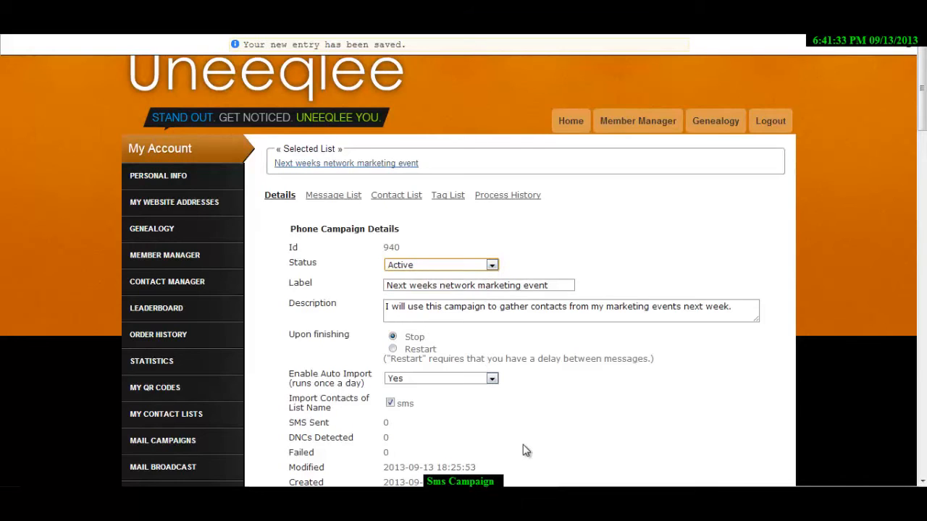
scroll(524, 450, down, 3)
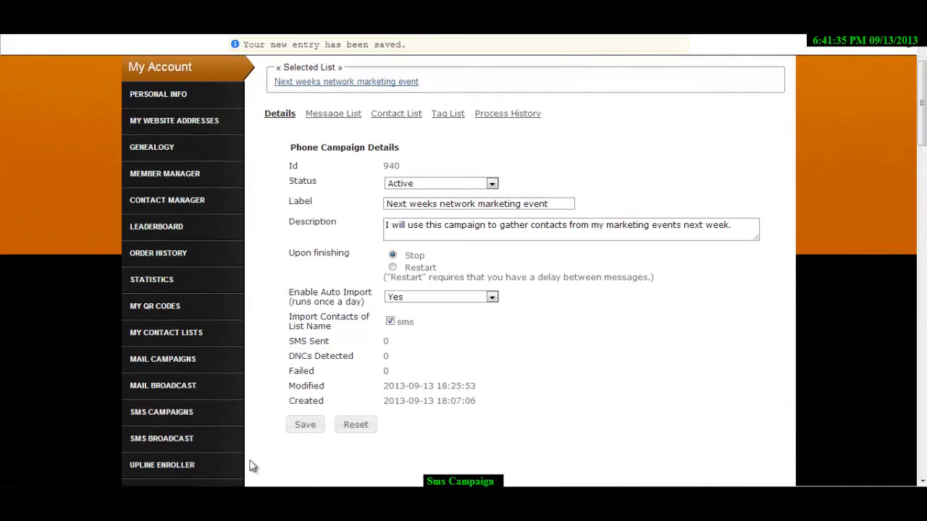
click(313, 433)
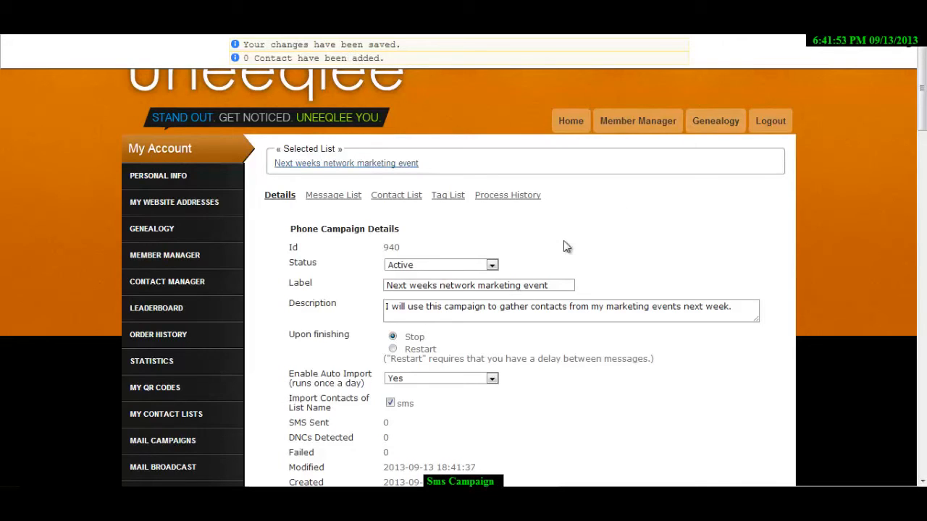
Step: Check the campaign's message list, set the campaign's status to Inactive in its details and save
scroll(563, 246, down, 1)
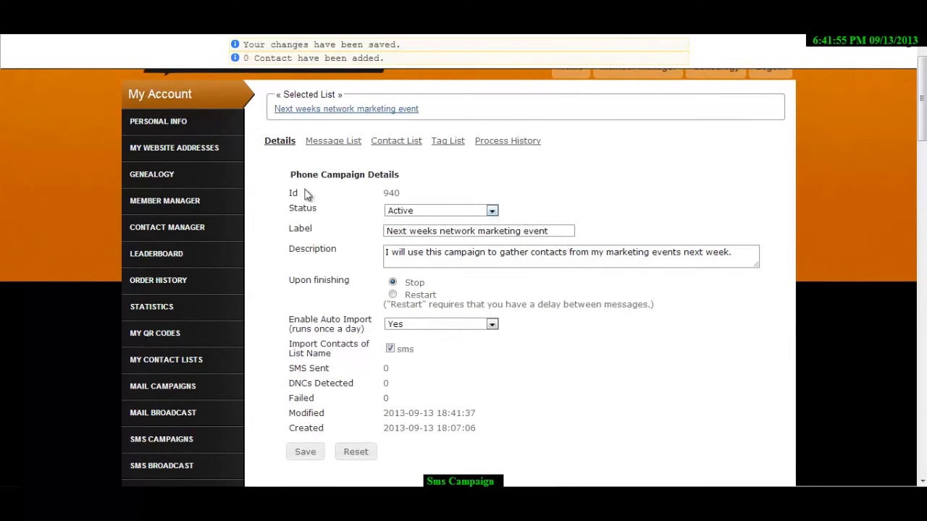
click(336, 144)
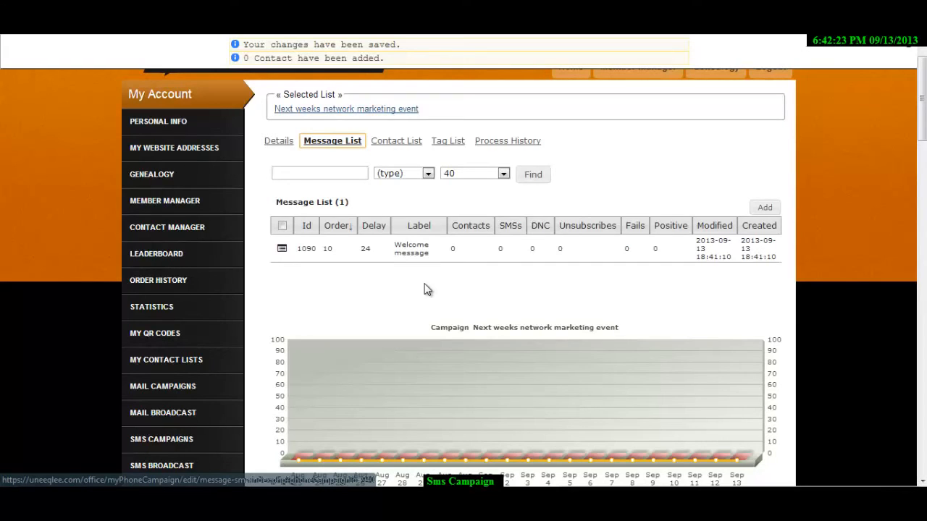
click(276, 147)
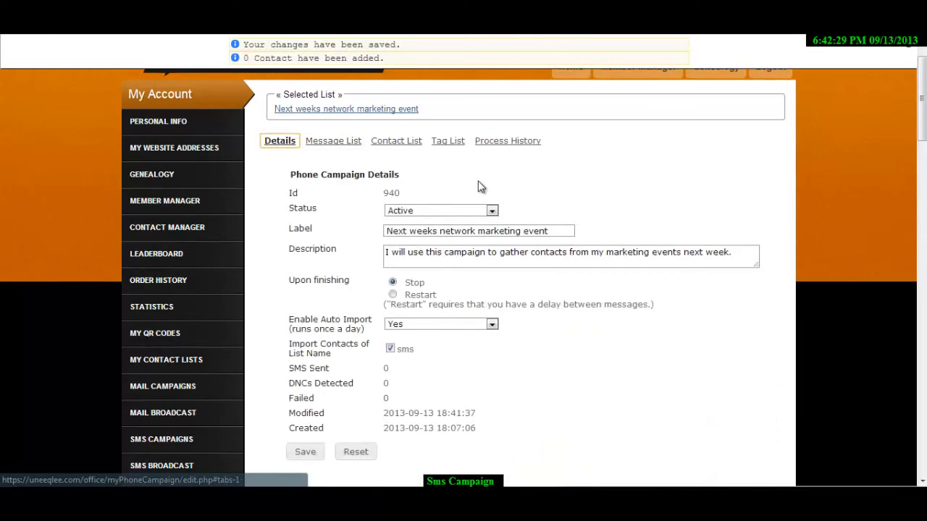
click(492, 212)
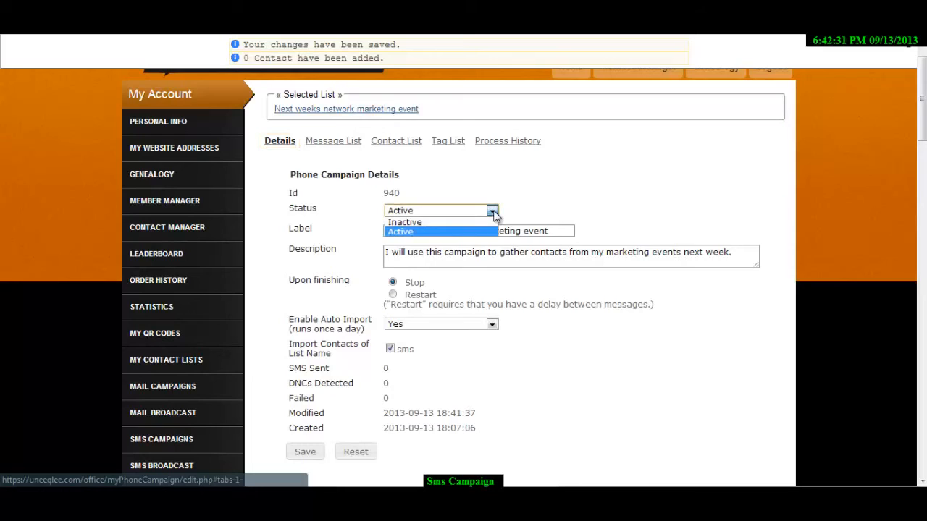
click(484, 222)
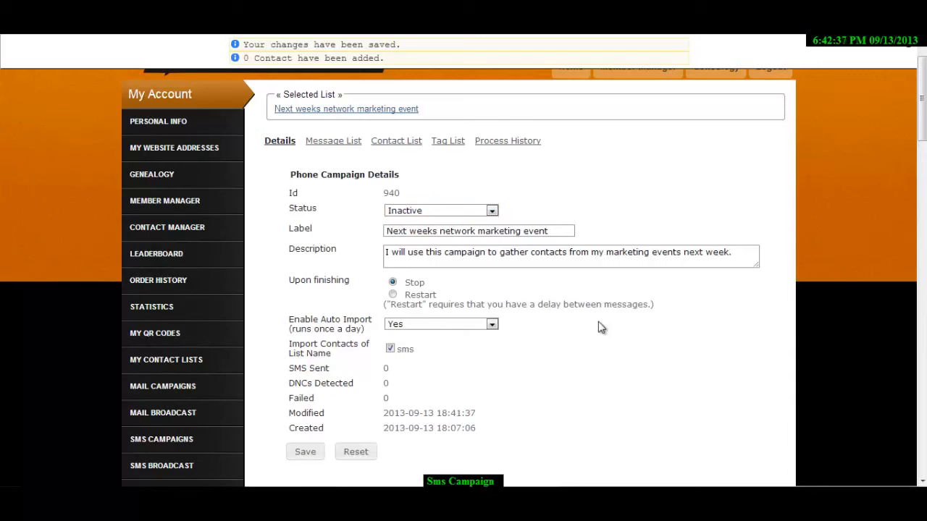
click(310, 459)
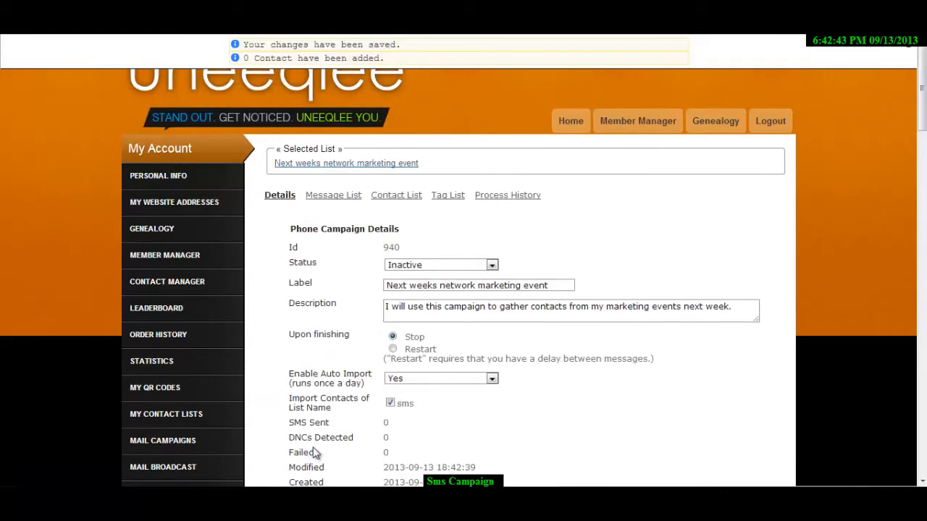
Step: Start another message in the campaign's message list with the type Standard
click(351, 199)
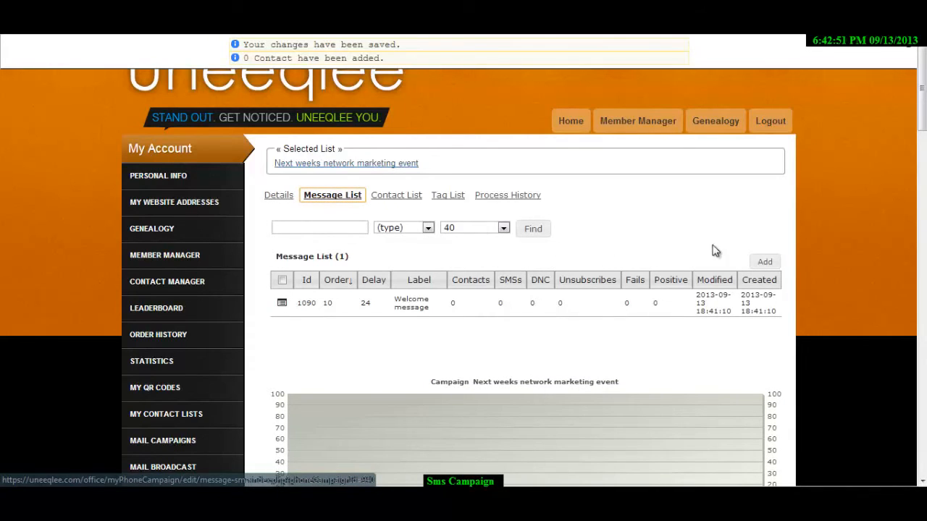
click(762, 262)
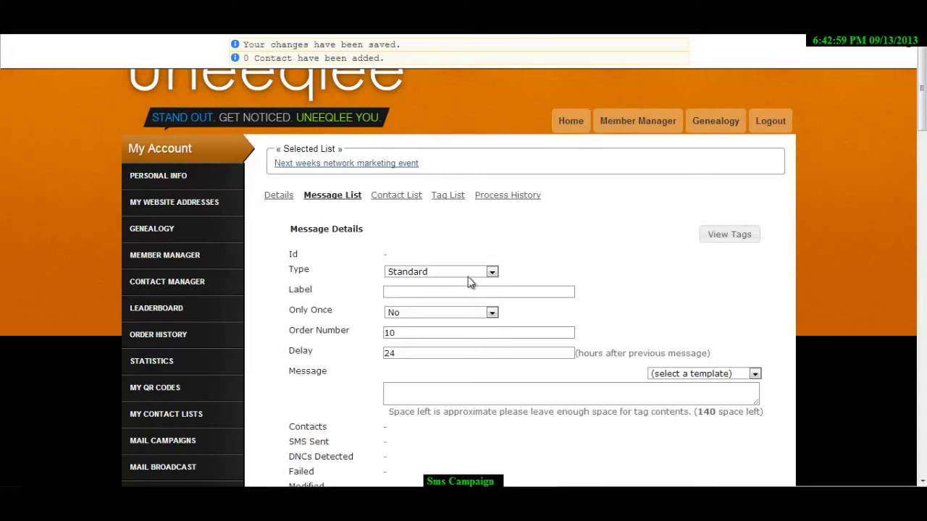
click(492, 272)
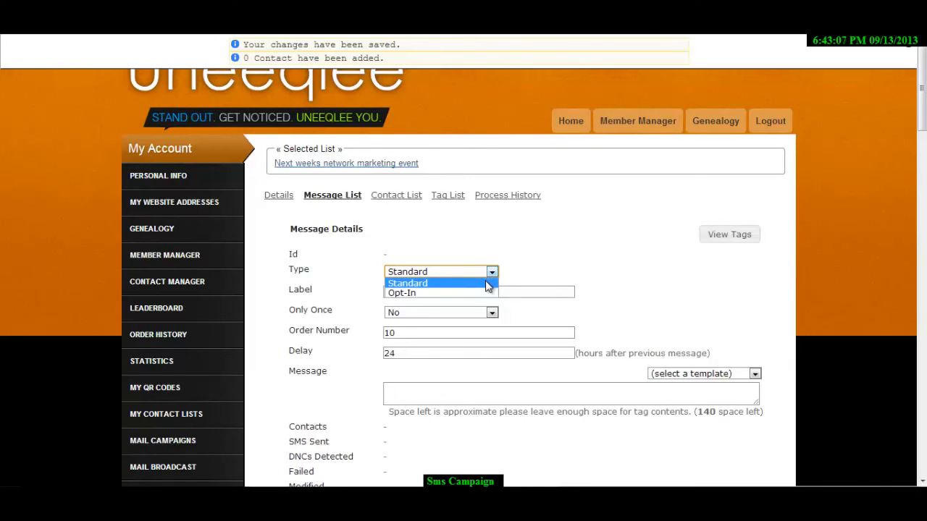
click(488, 283)
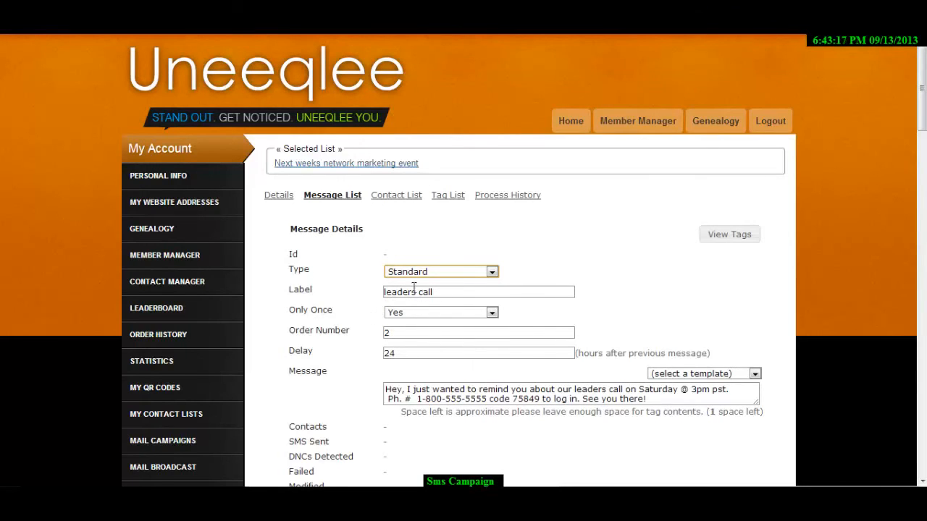
Step: Keep Only Once at Yes for the "leaders call" message, try Order Number 10 and return it to 2
click(492, 313)
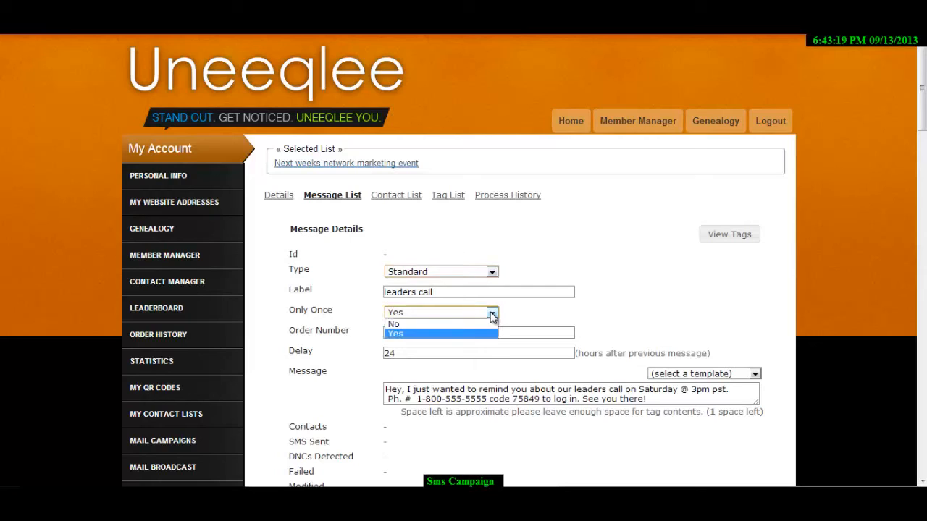
click(492, 314)
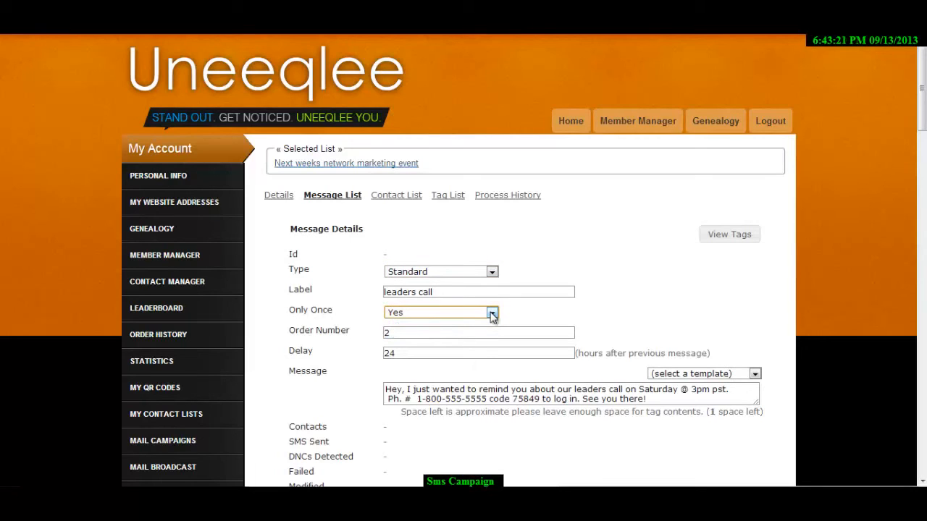
click(425, 330)
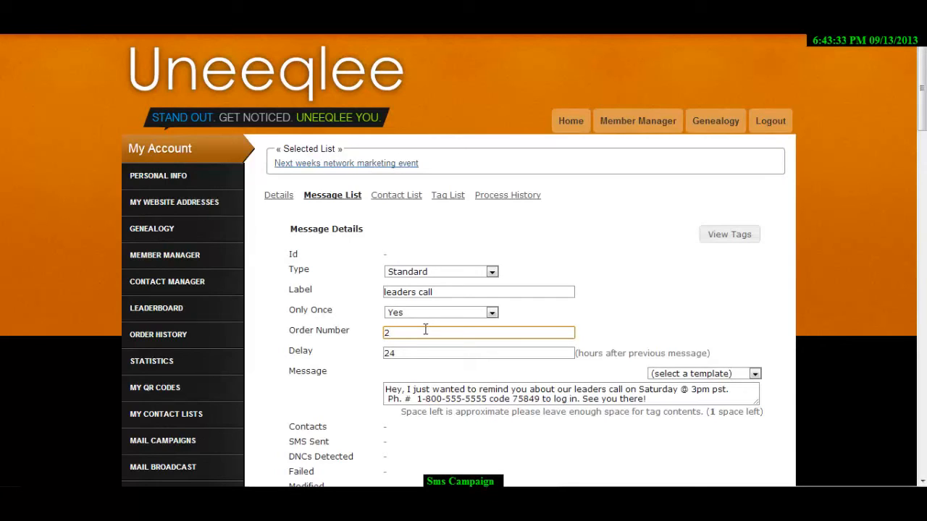
key(BackSpace)
text(10)
key(BackSpace)
key(BackSpace)
text(2)
Step: Switch the "leaders call" message's type to Opt-In to compare its fields, and return it to Standard
click(490, 272)
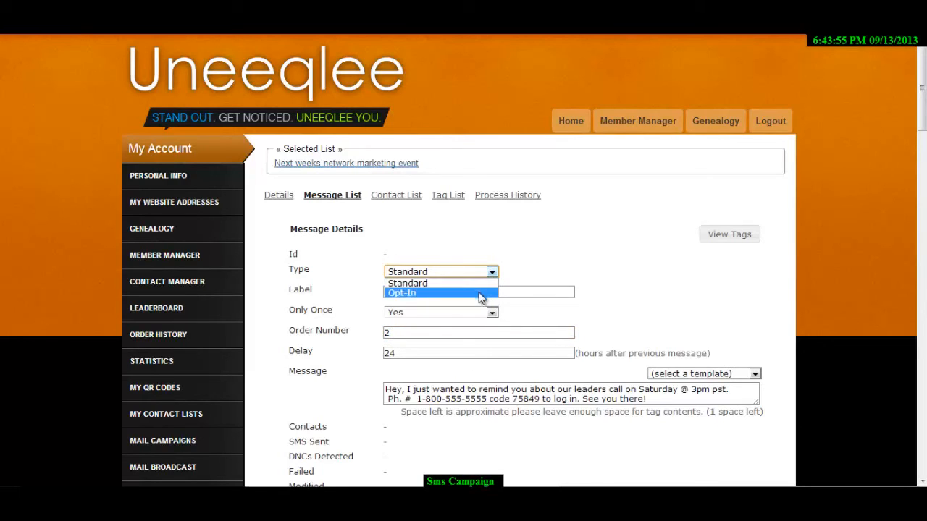
click(479, 293)
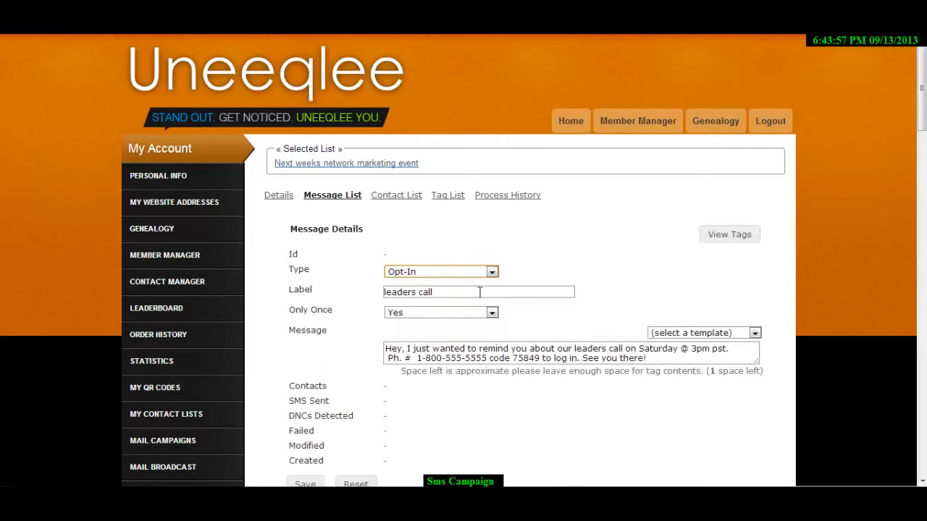
click(492, 272)
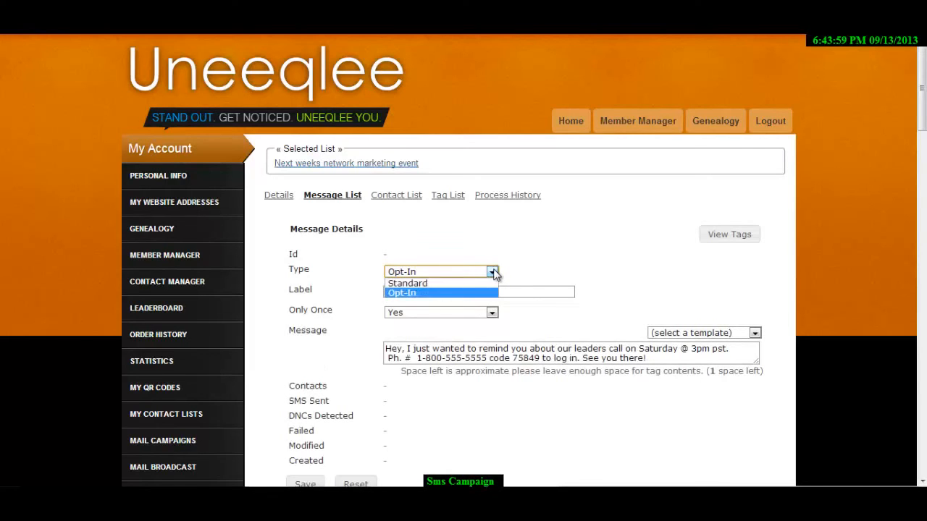
click(485, 284)
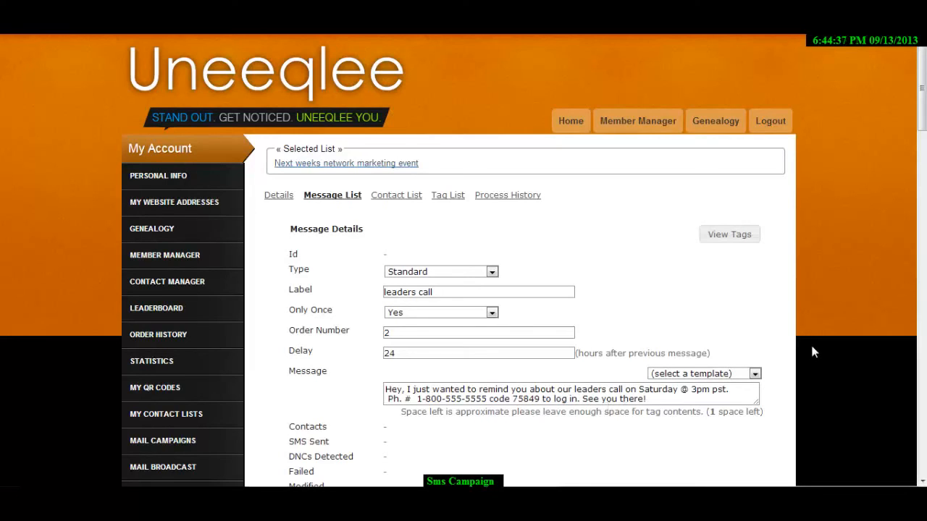
Step: Save the "leaders call" message, set the campaign's status to Active in its details and save the change
scroll(812, 352, down, 3)
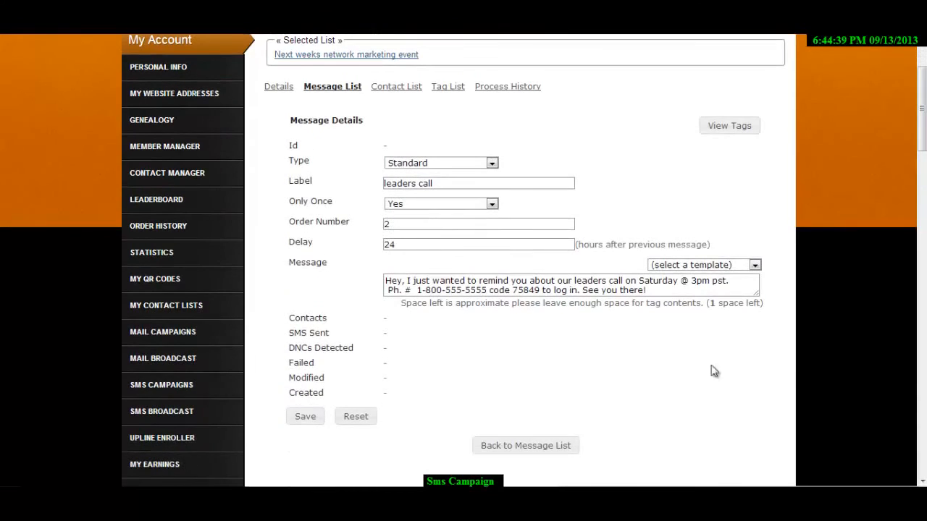
click(309, 422)
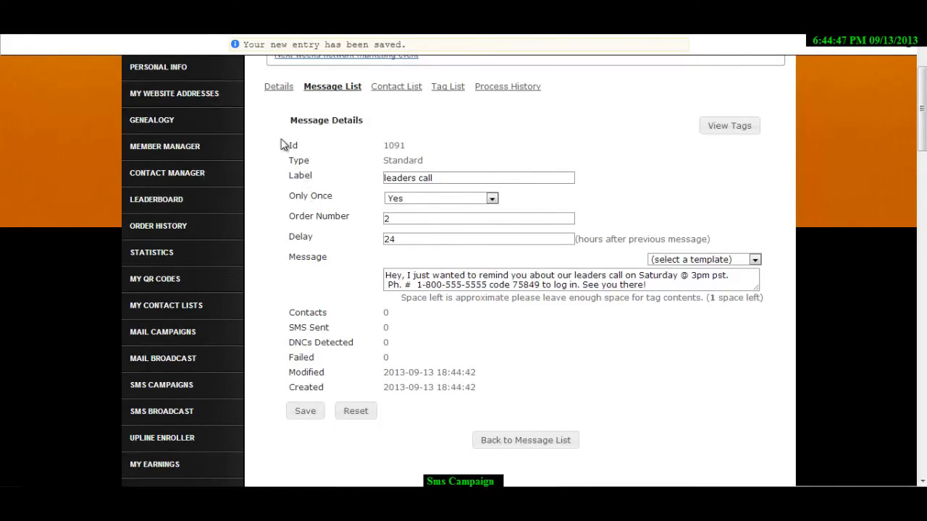
click(280, 90)
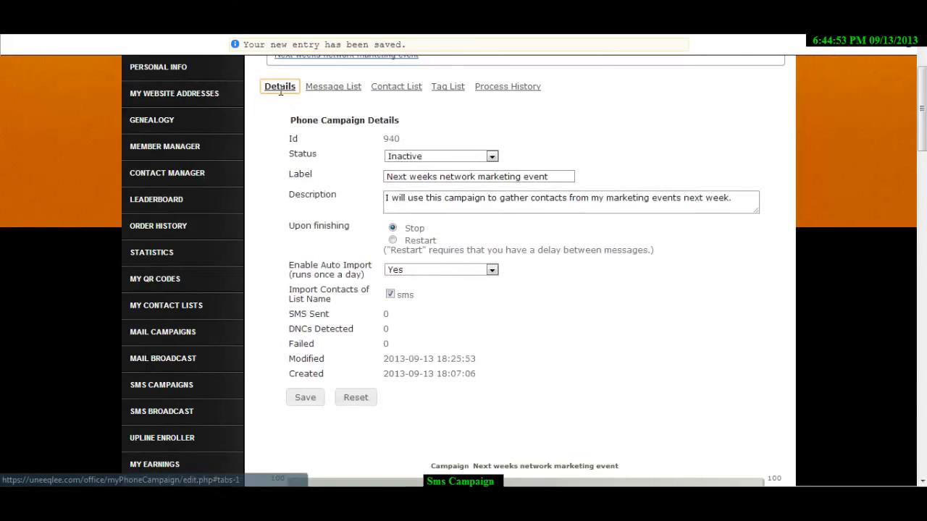
click(492, 157)
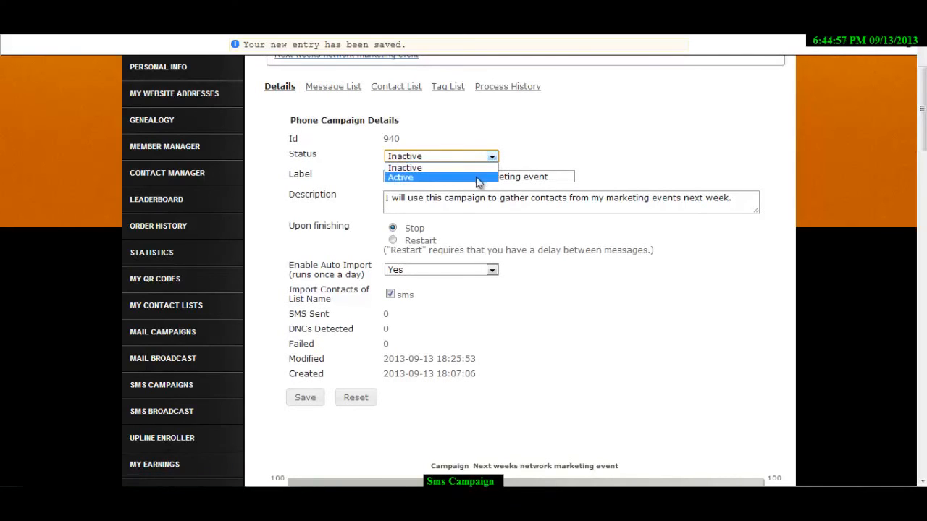
click(478, 181)
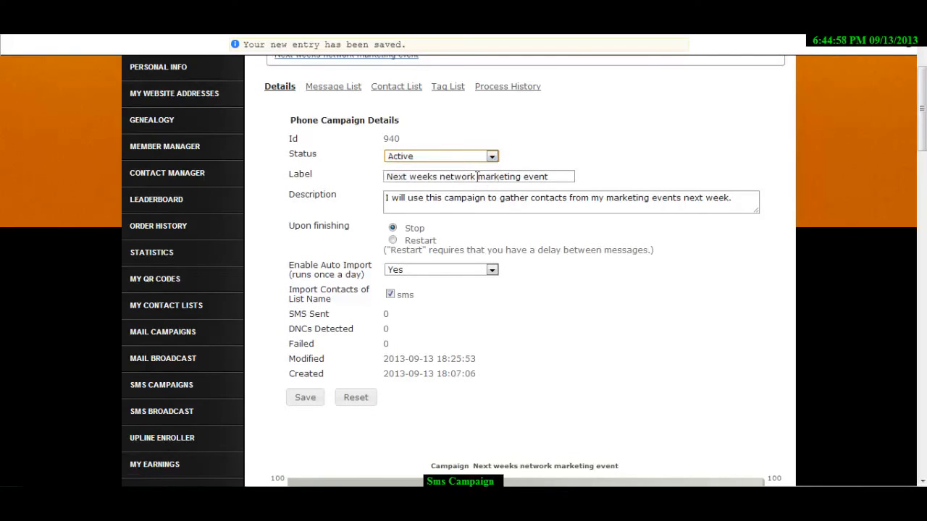
click(294, 402)
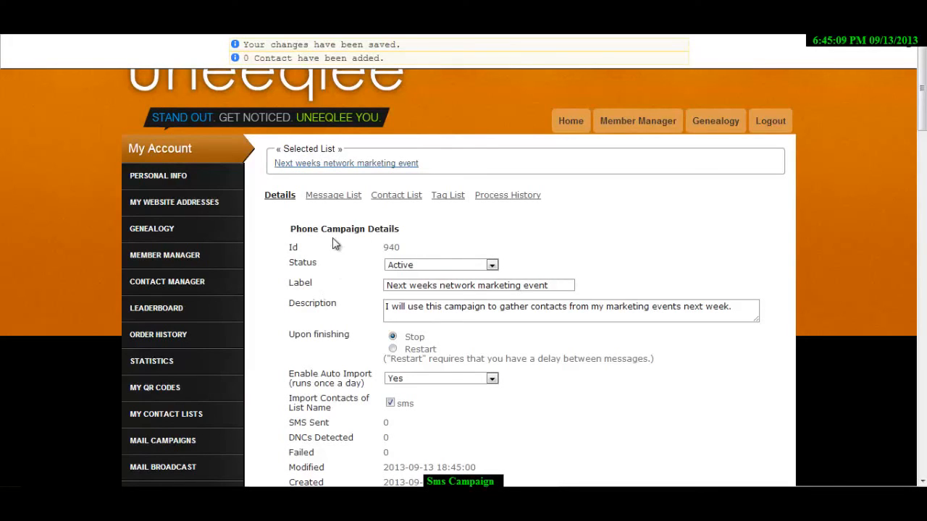
Step: Reverse the message list's sorting by order, and review the status options and activity chart in the campaign's details
click(337, 194)
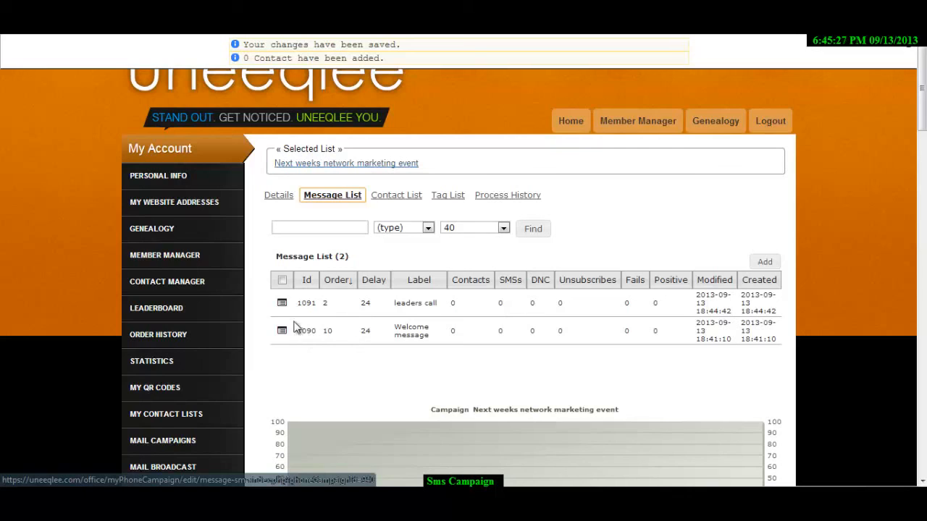
click(344, 284)
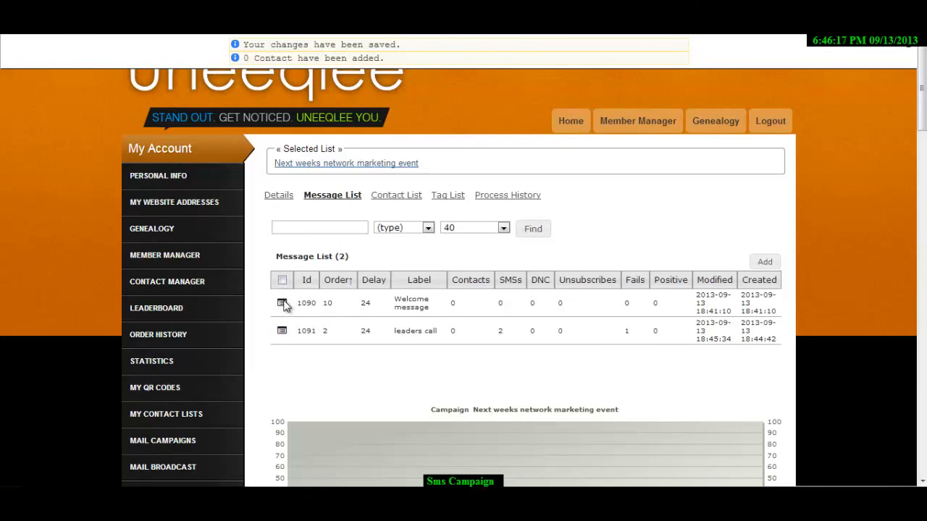
click(281, 196)
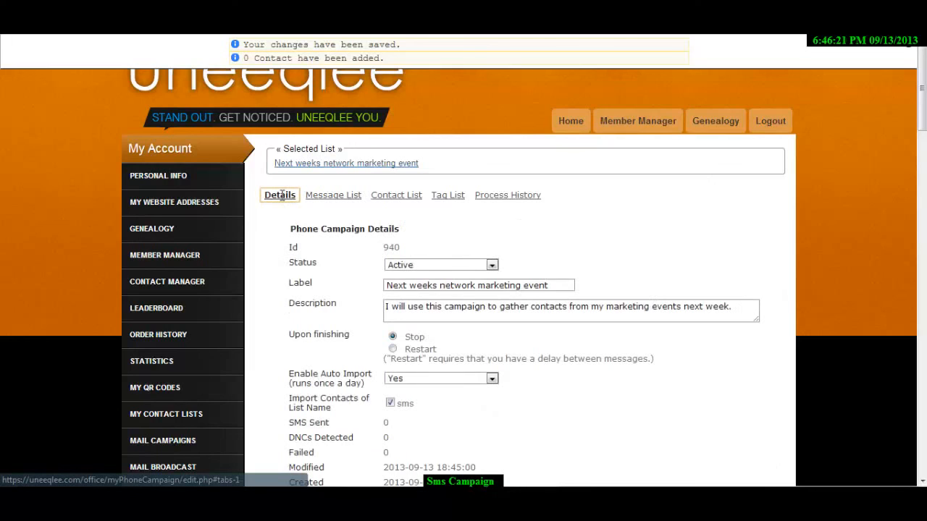
click(487, 266)
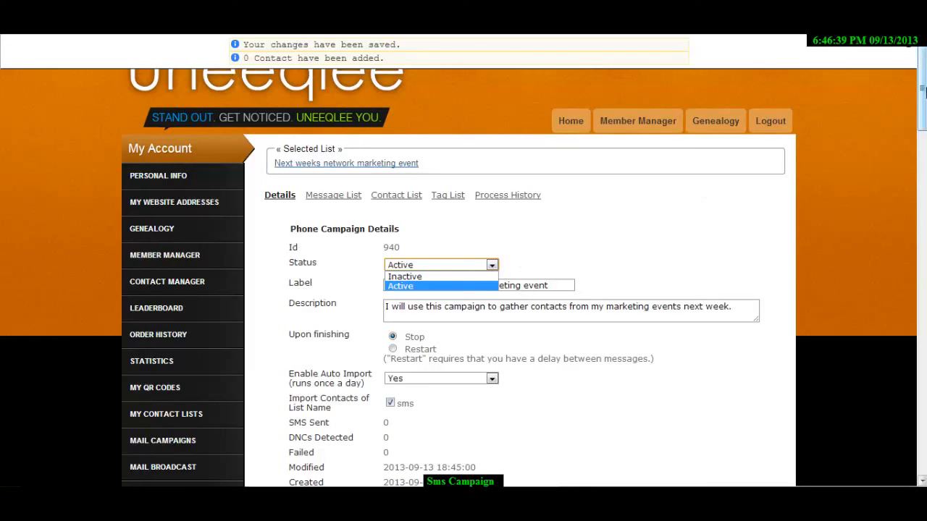
drag(924, 91, 902, 179)
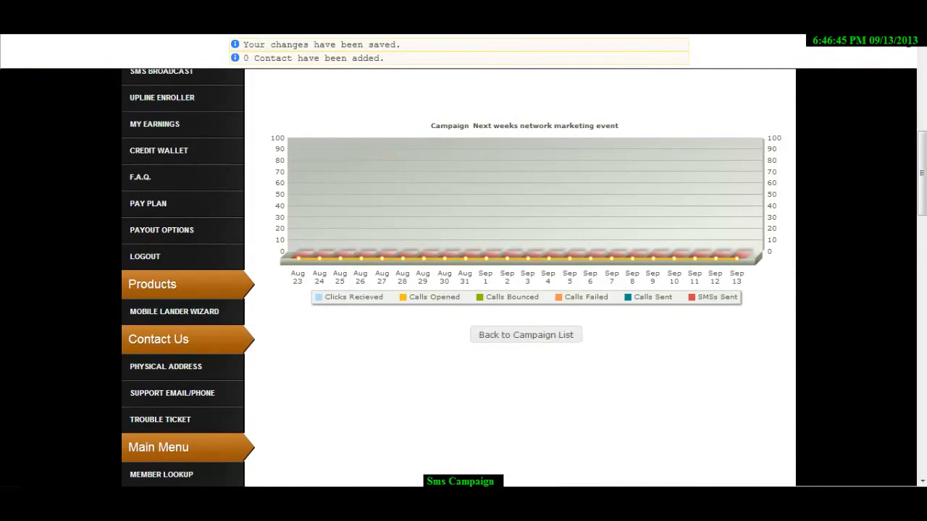
mouse_move(229, 498)
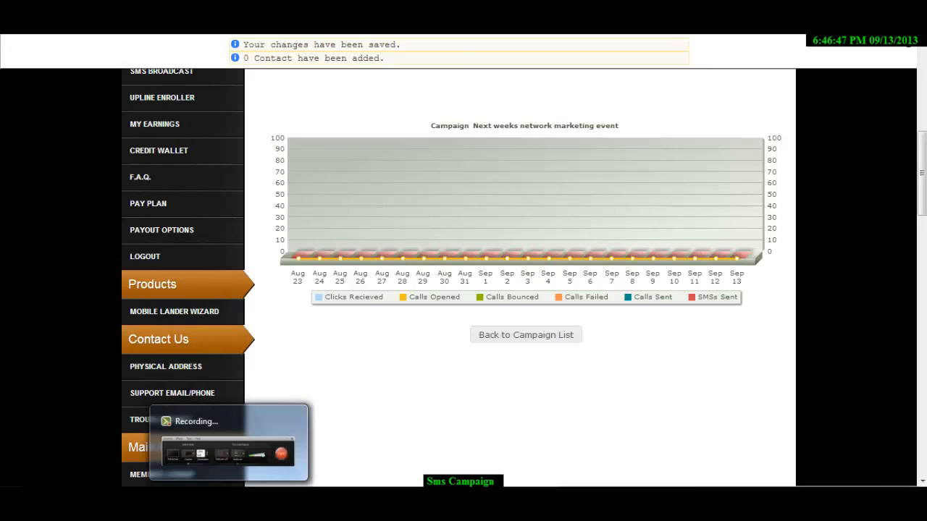